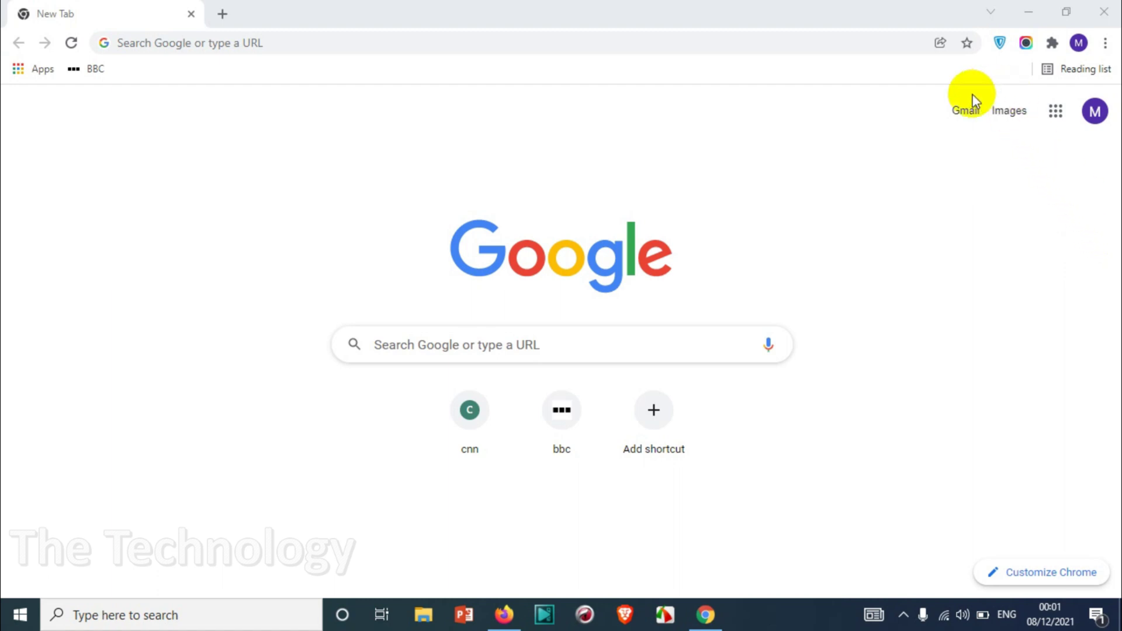
Open and close the Reading list panel a few times to inspect it
{"action": "left_click", "coordinate": [1073, 76]}
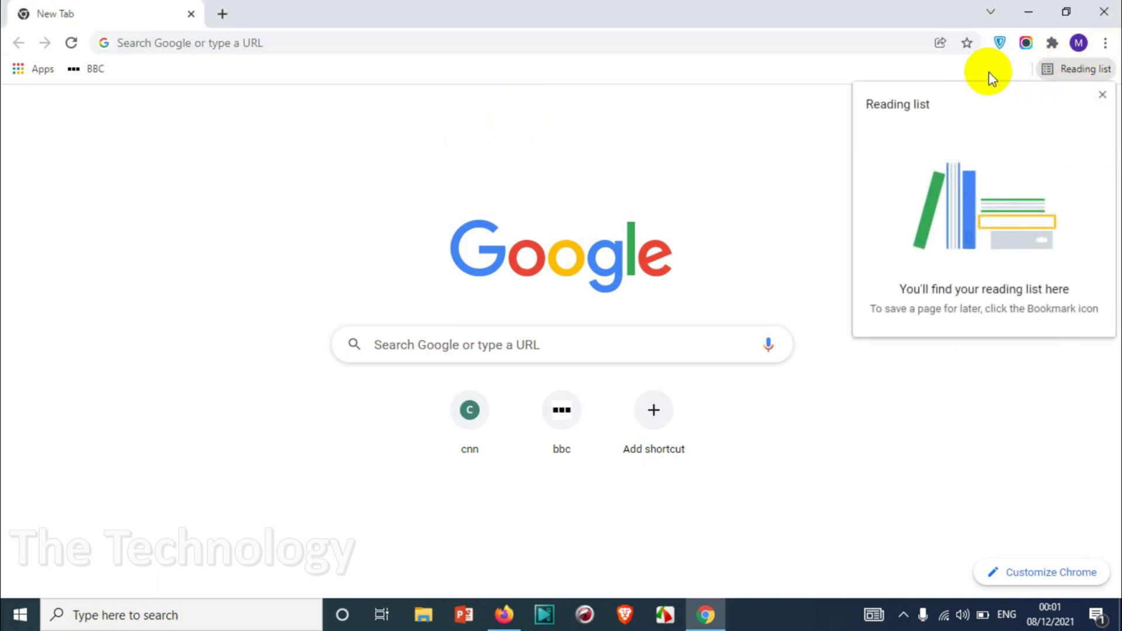
{"action": "left_click", "coordinate": [993, 73]}
{"action": "left_click", "coordinate": [1075, 70]}
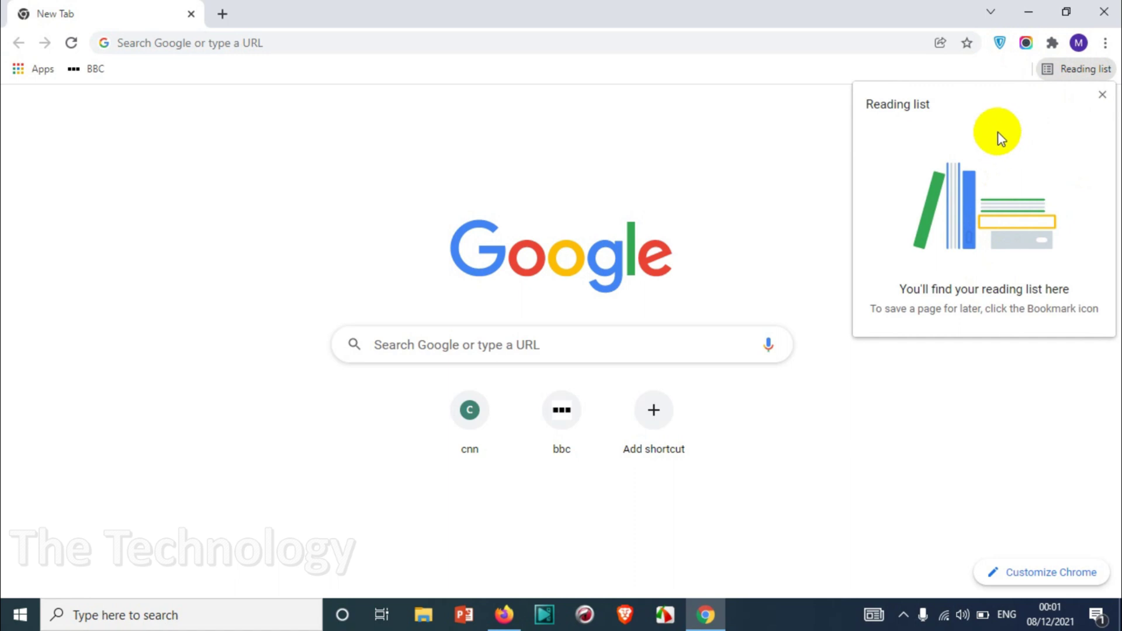
{"action": "left_click", "coordinate": [989, 78]}
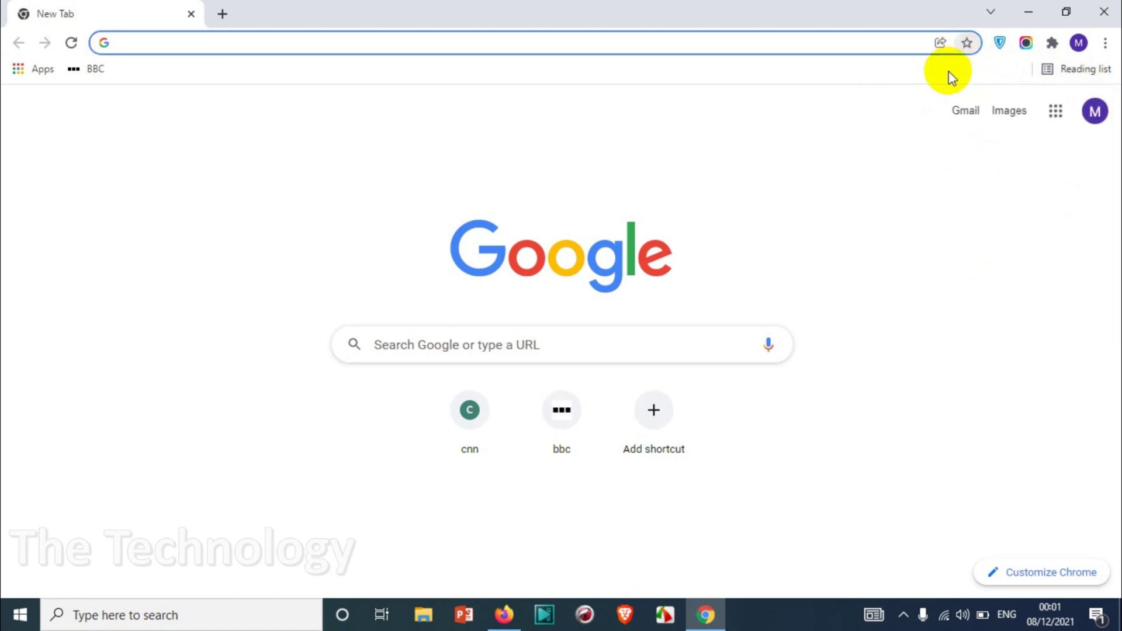
{"action": "left_click", "coordinate": [1096, 77]}
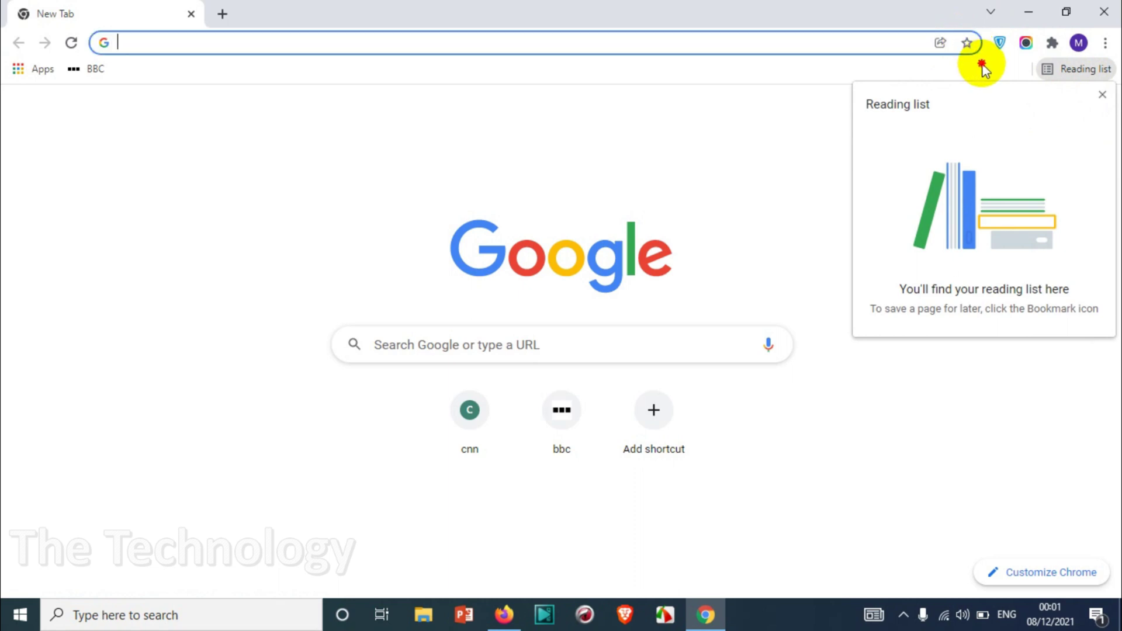
{"action": "left_click", "coordinate": [1099, 76]}
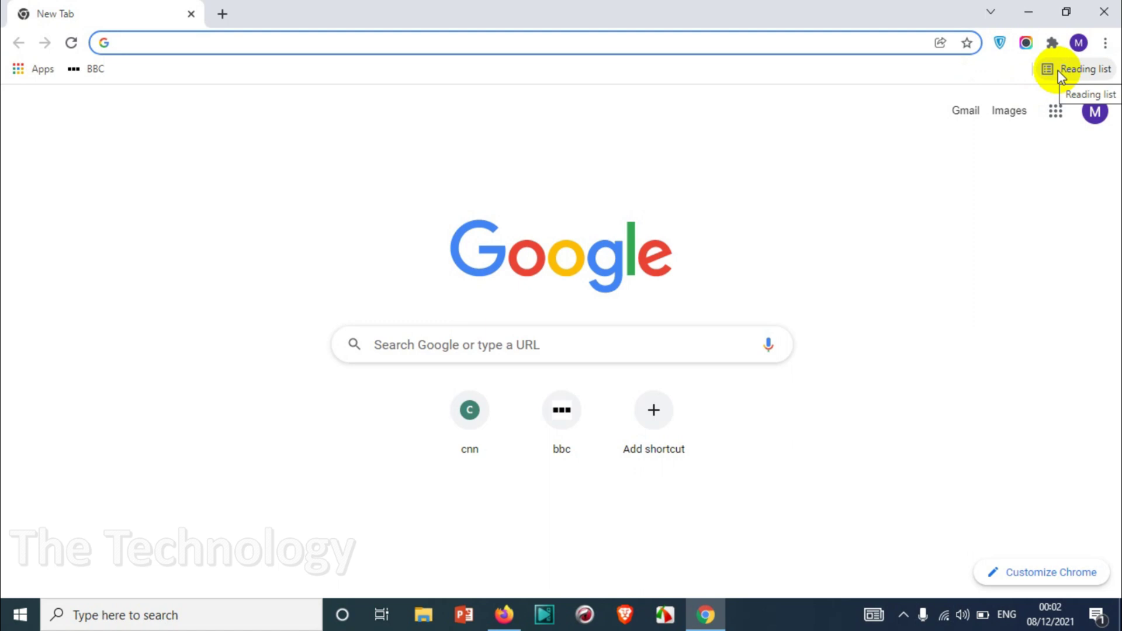
Search Google for 'enegy' from the address bar
{"action": "right_click", "coordinate": [1002, 71]}
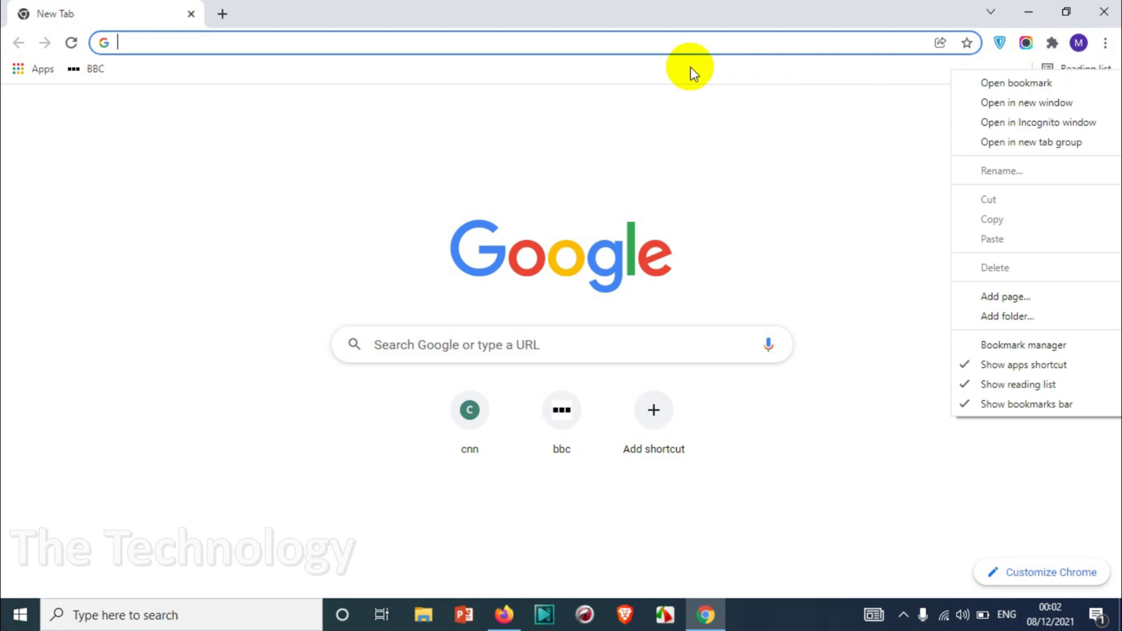
{"action": "left_click", "coordinate": [662, 44]}
{"action": "type", "text": "enegy"}
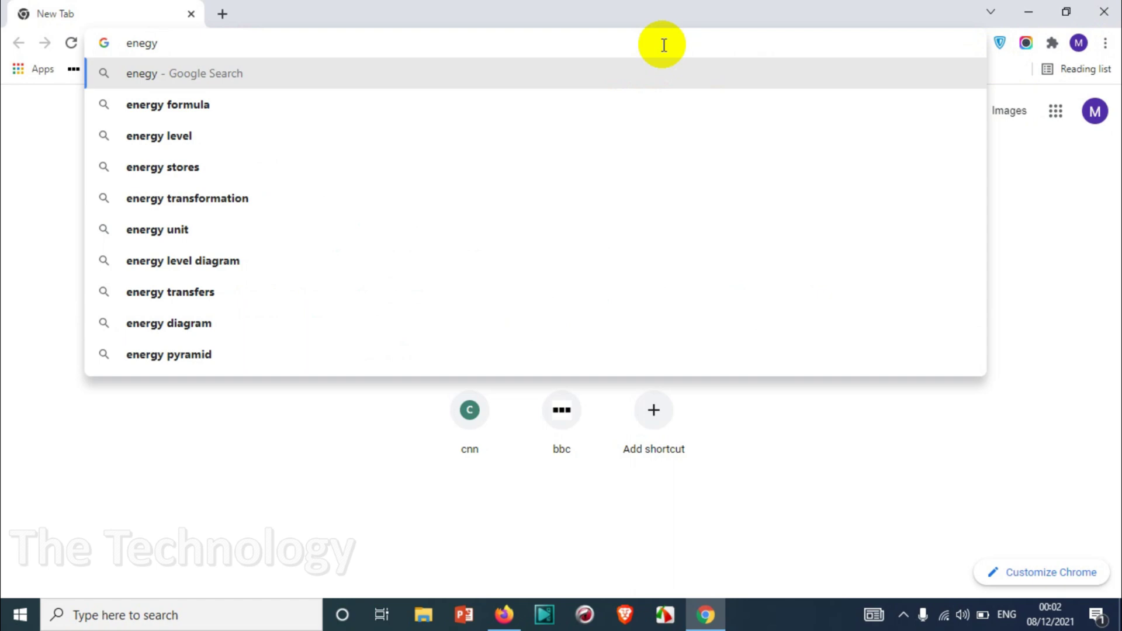
{"action": "key", "text": "Return"}
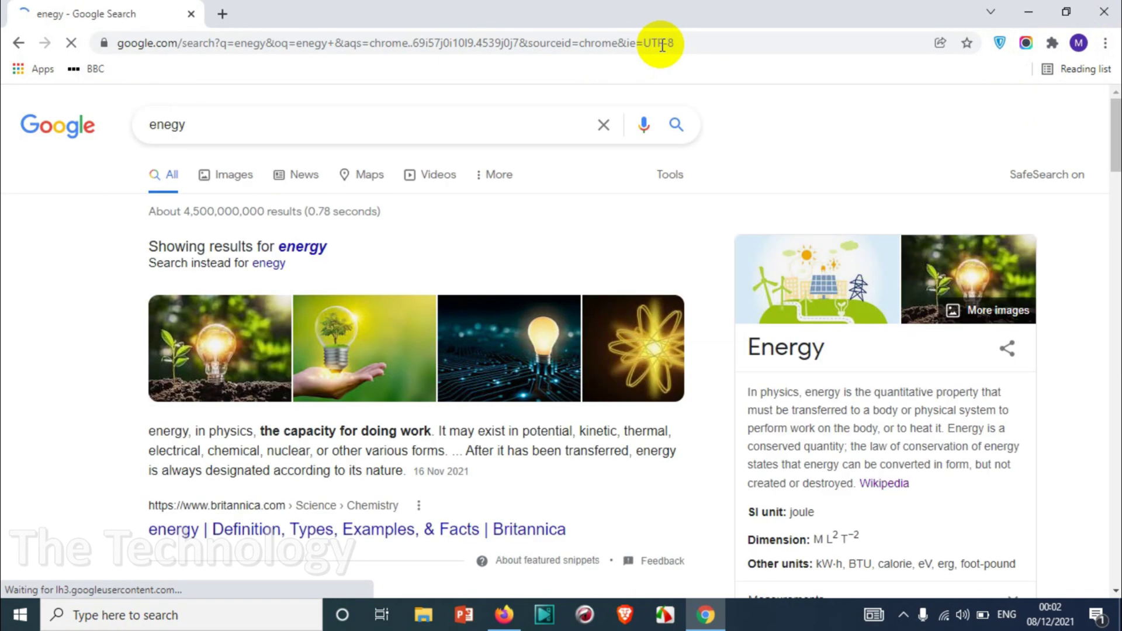
{"action": "scroll", "coordinate": [491, 204], "scroll_direction": "down", "scroll_amount": 3}
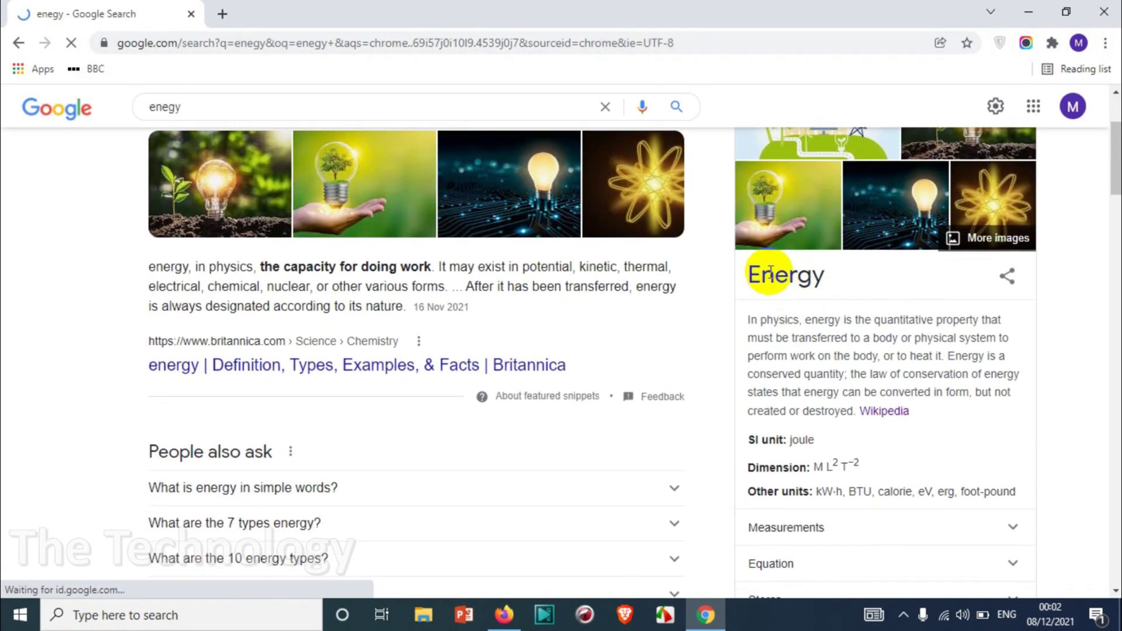
{"action": "scroll", "coordinate": [664, 318], "scroll_direction": "down", "scroll_amount": 2}
Open the Wikipedia Energy result in a new tab, blocking the location request, and view it
{"action": "right_click", "coordinate": [879, 330]}
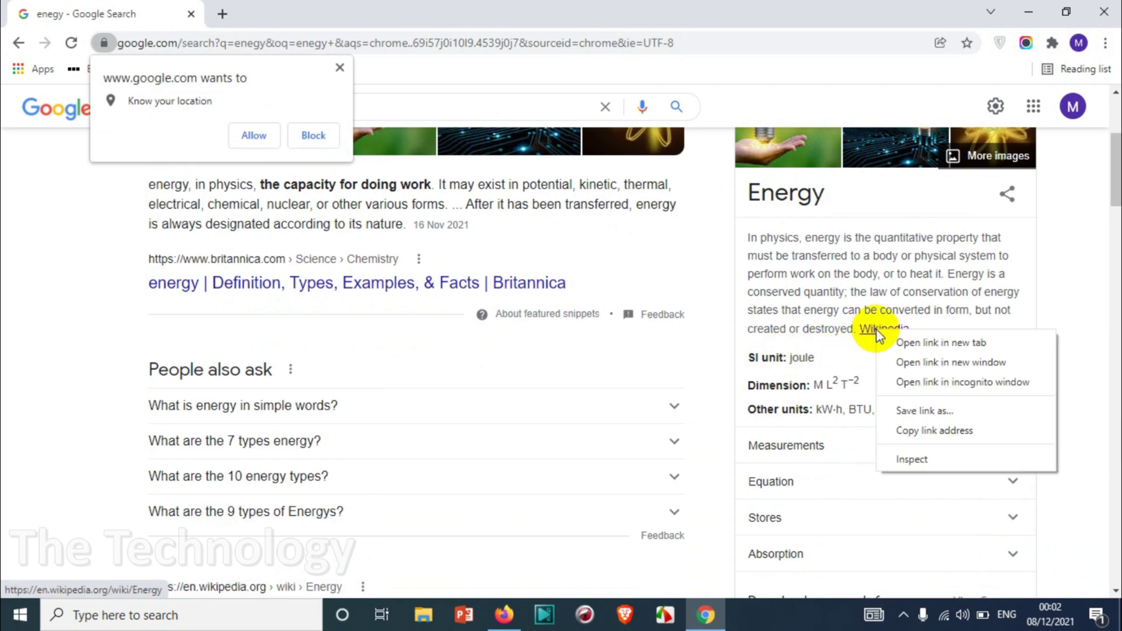
{"action": "left_click", "coordinate": [969, 344]}
{"action": "left_click", "coordinate": [314, 134]}
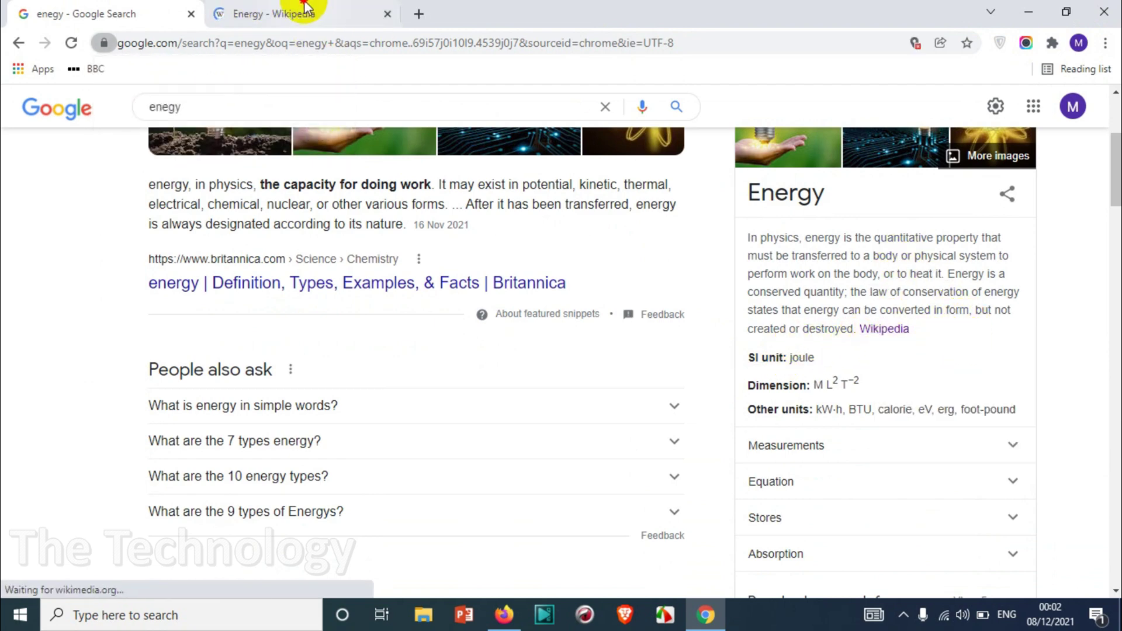
{"action": "left_click", "coordinate": [304, 7]}
{"action": "scroll", "coordinate": [487, 254], "scroll_direction": "down", "scroll_amount": 2}
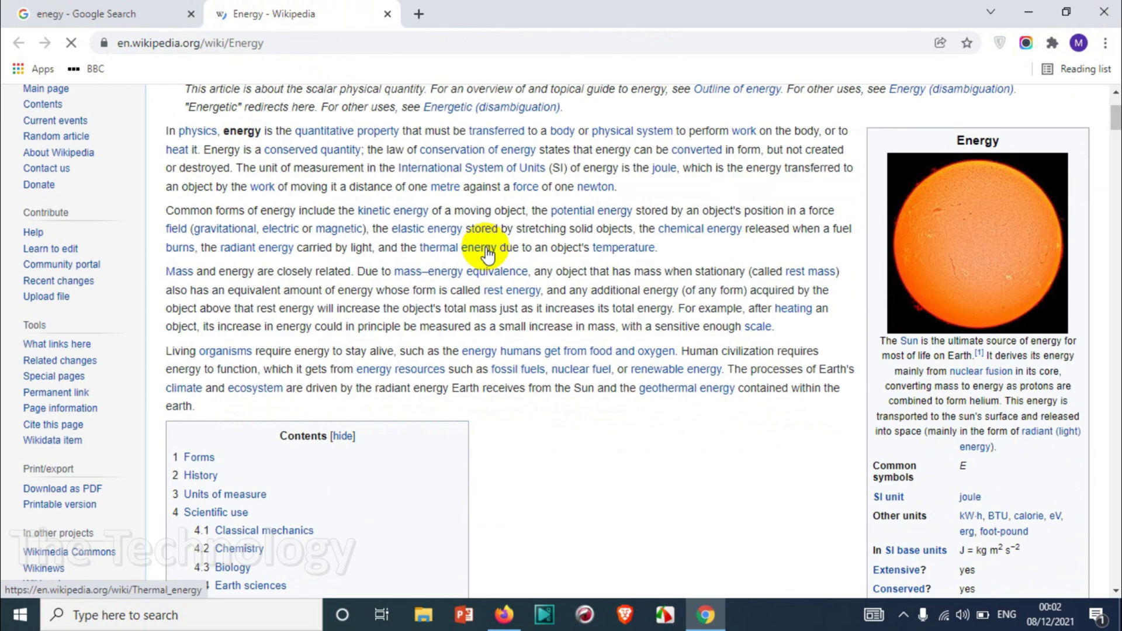
{"action": "scroll", "coordinate": [487, 254], "scroll_direction": "down", "scroll_amount": 7}
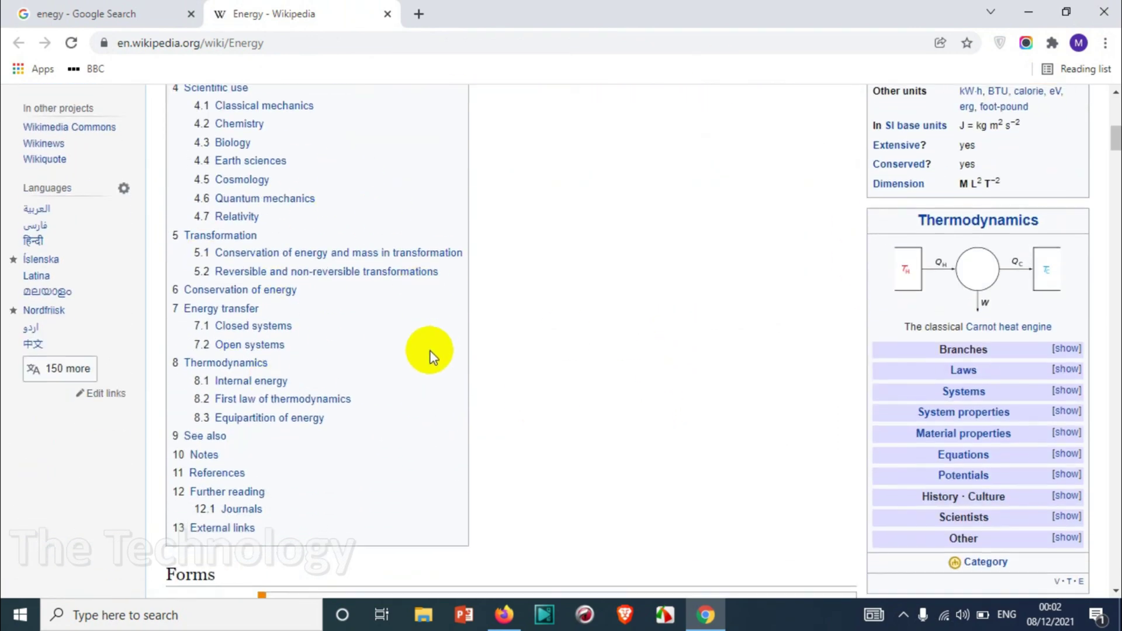
{"action": "scroll", "coordinate": [429, 355], "scroll_direction": "down", "scroll_amount": 5}
{"action": "scroll", "coordinate": [634, 275], "scroll_direction": "up", "scroll_amount": 14}
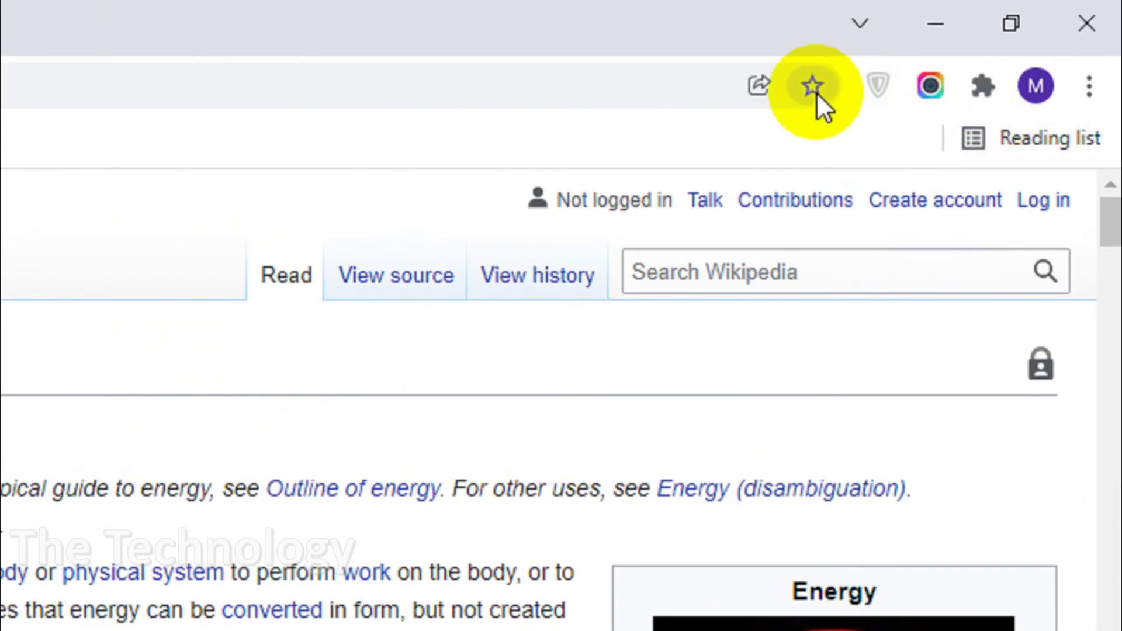
Add the Wikipedia Energy article to the reading list from the address-bar star menu
{"action": "left_click", "coordinate": [812, 87]}
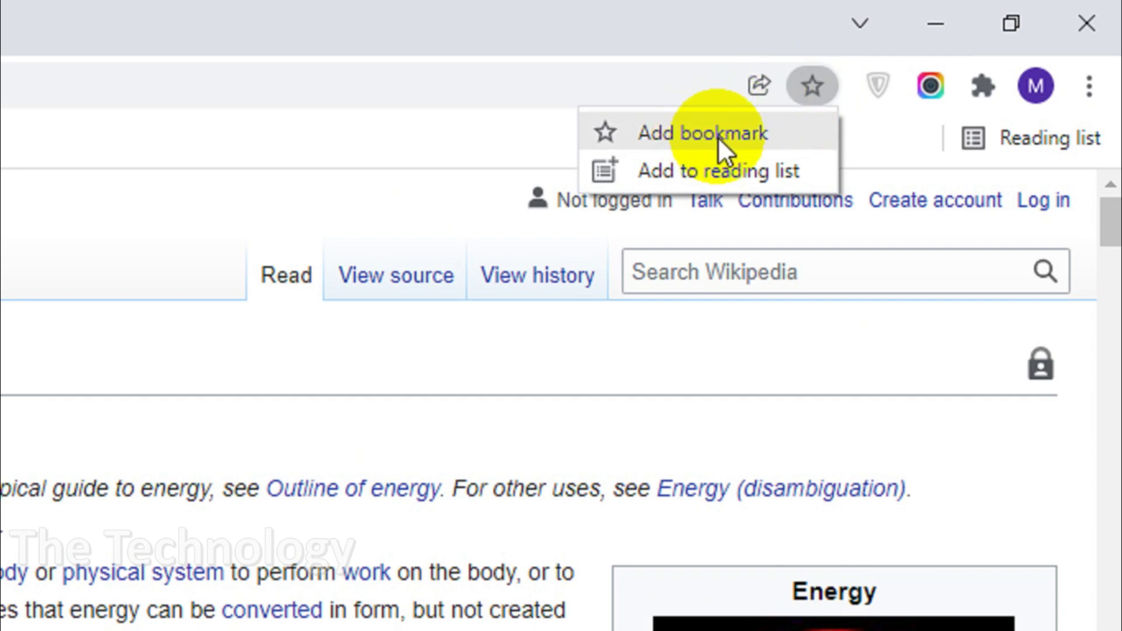
{"action": "left_click", "coordinate": [737, 177]}
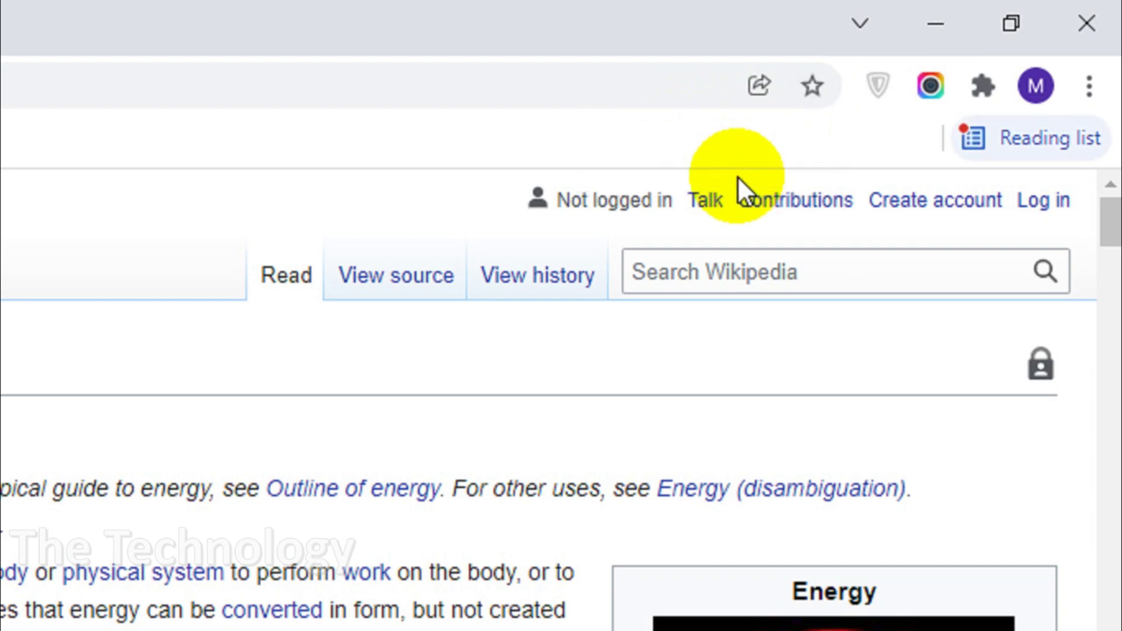
Close the Energy and Google search-result tabs, leaving a new blank tab
{"action": "left_click", "coordinate": [965, 137]}
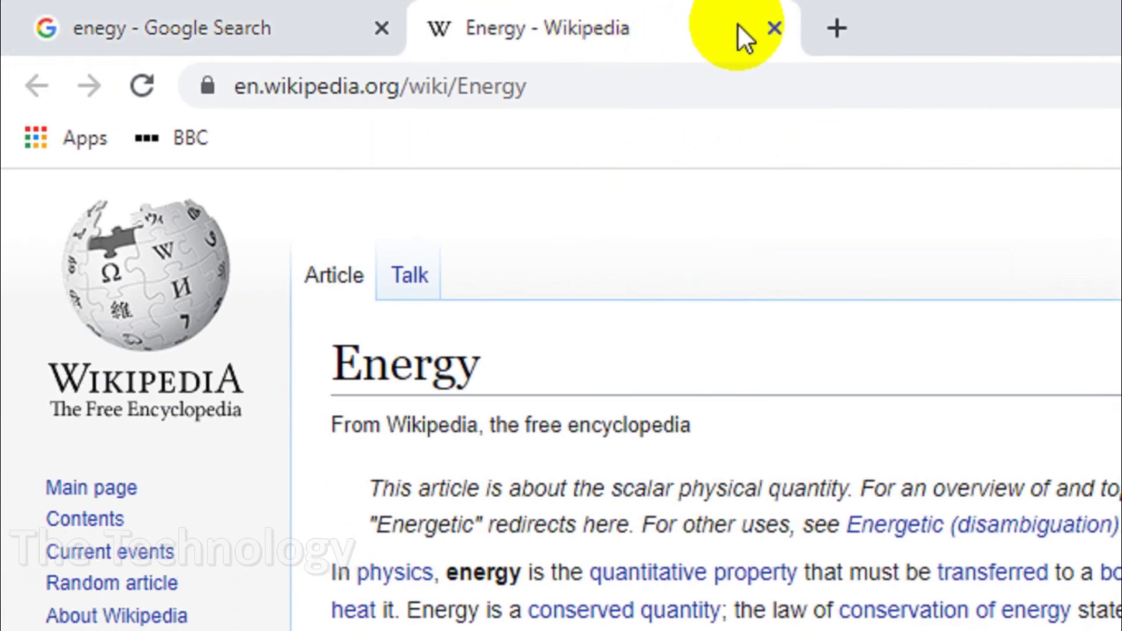
{"action": "left_click", "coordinate": [772, 28]}
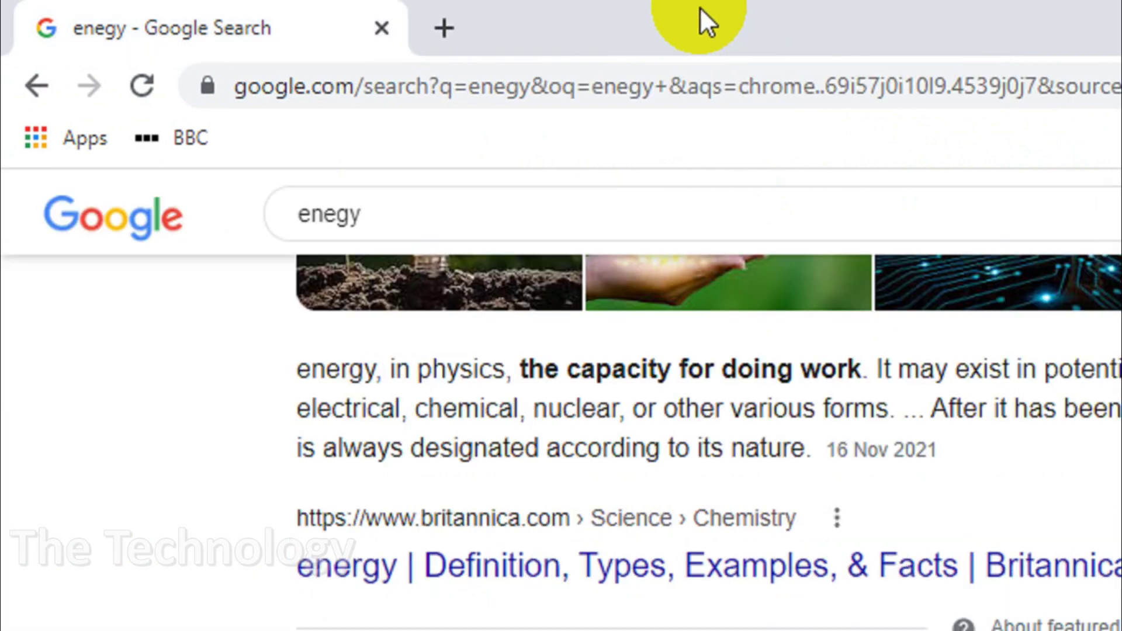
{"action": "left_click", "coordinate": [443, 28]}
{"action": "left_click", "coordinate": [364, 30]}
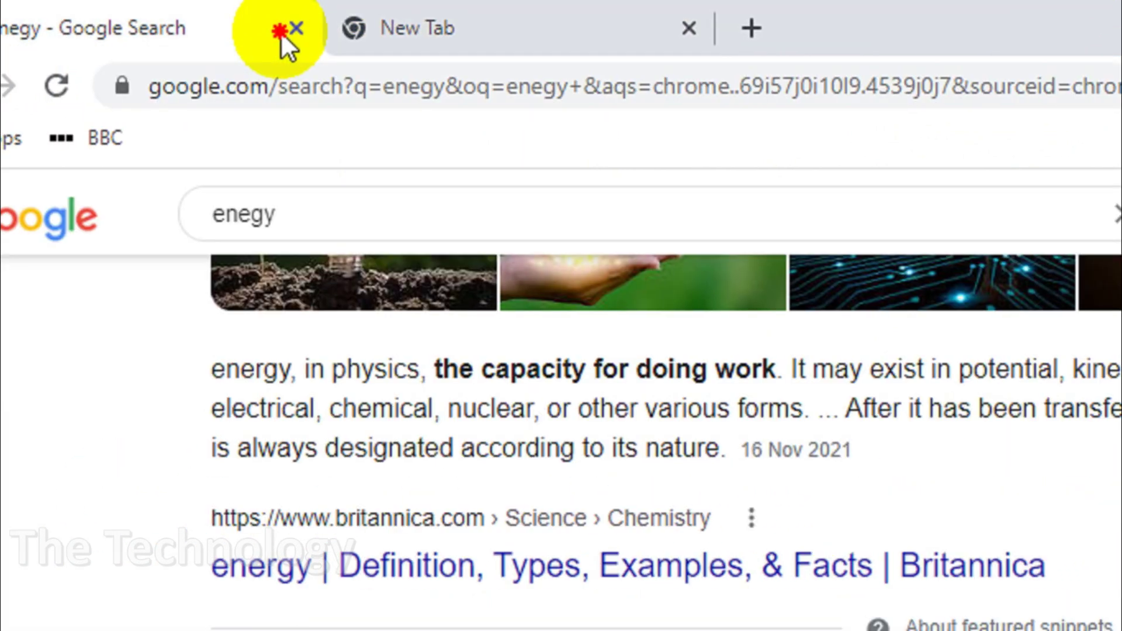
{"action": "left_click", "coordinate": [295, 29]}
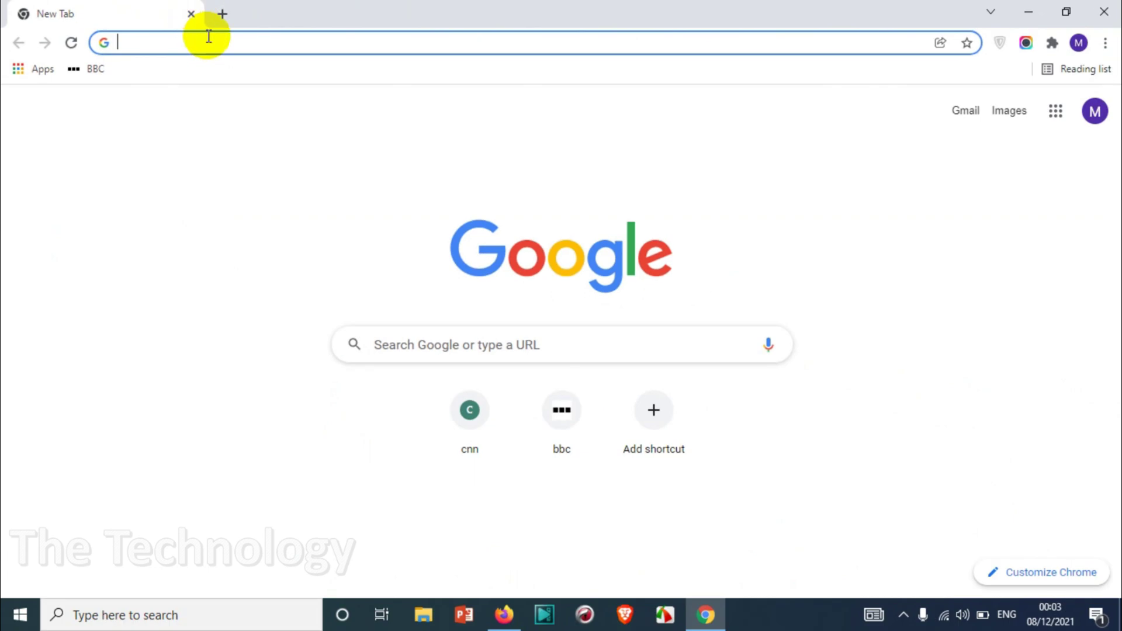
Open the saved Energy article from the reading list and scroll through it
{"action": "left_click", "coordinate": [1081, 70]}
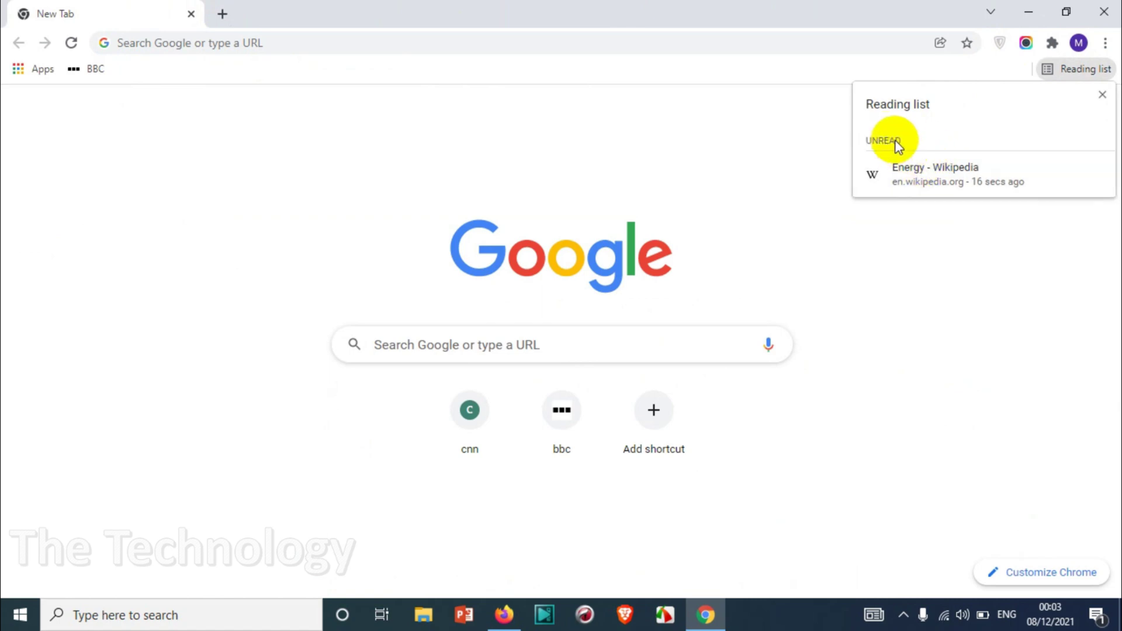
{"action": "left_click", "coordinate": [949, 171]}
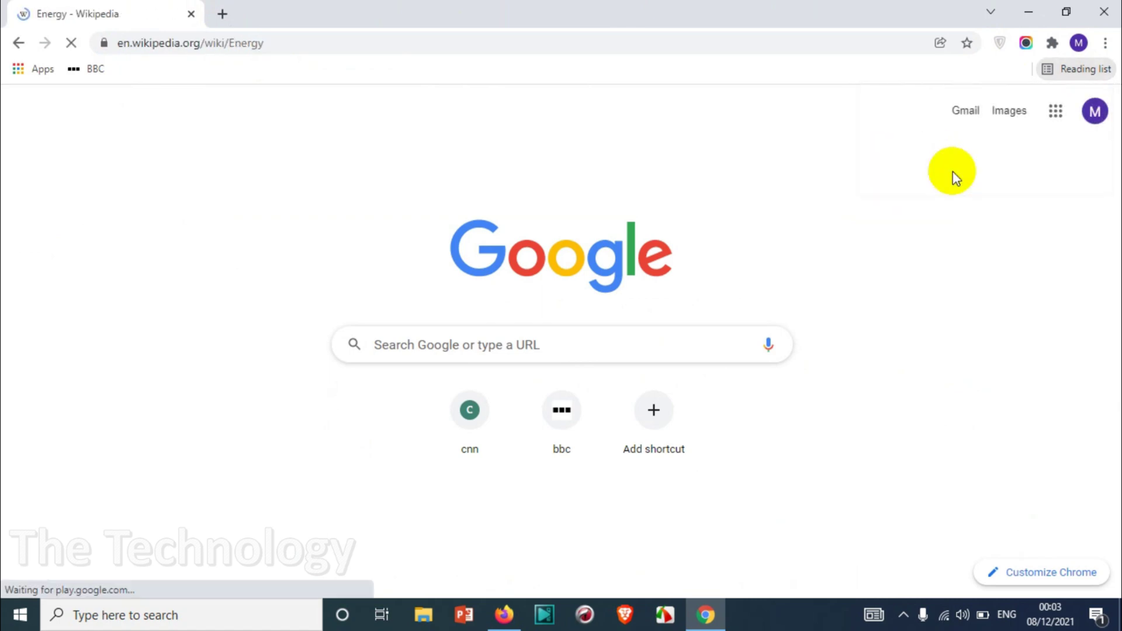
{"action": "left_click", "coordinate": [1090, 71]}
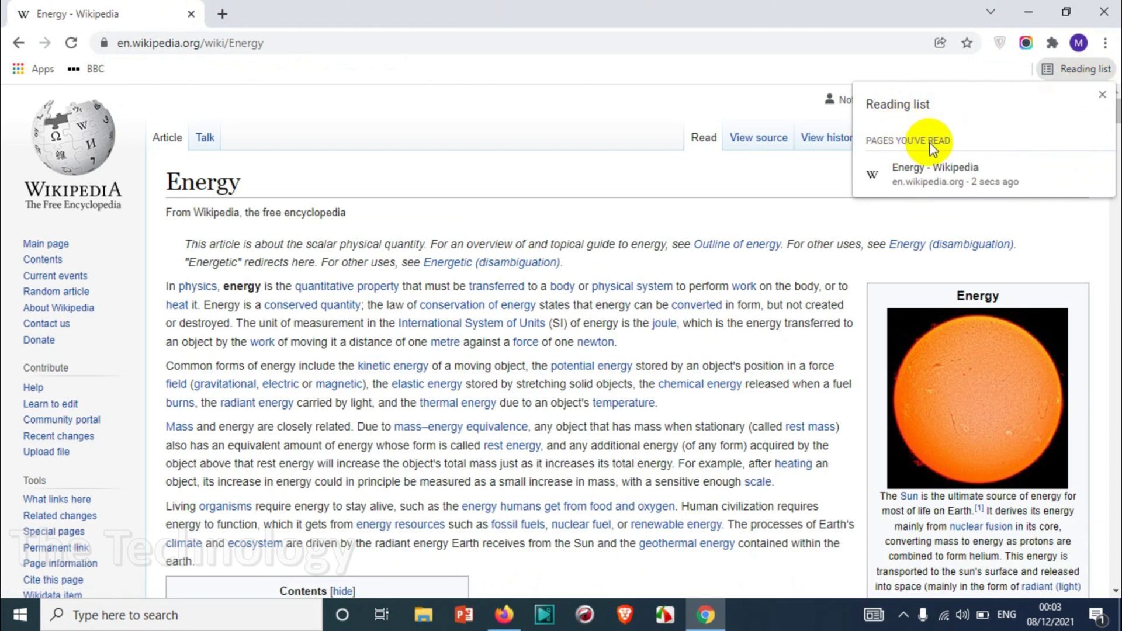
{"action": "left_click", "coordinate": [1102, 95]}
{"action": "scroll", "coordinate": [553, 274], "scroll_direction": "down", "scroll_amount": 10}
{"action": "scroll", "coordinate": [521, 314], "scroll_direction": "down", "scroll_amount": 15}
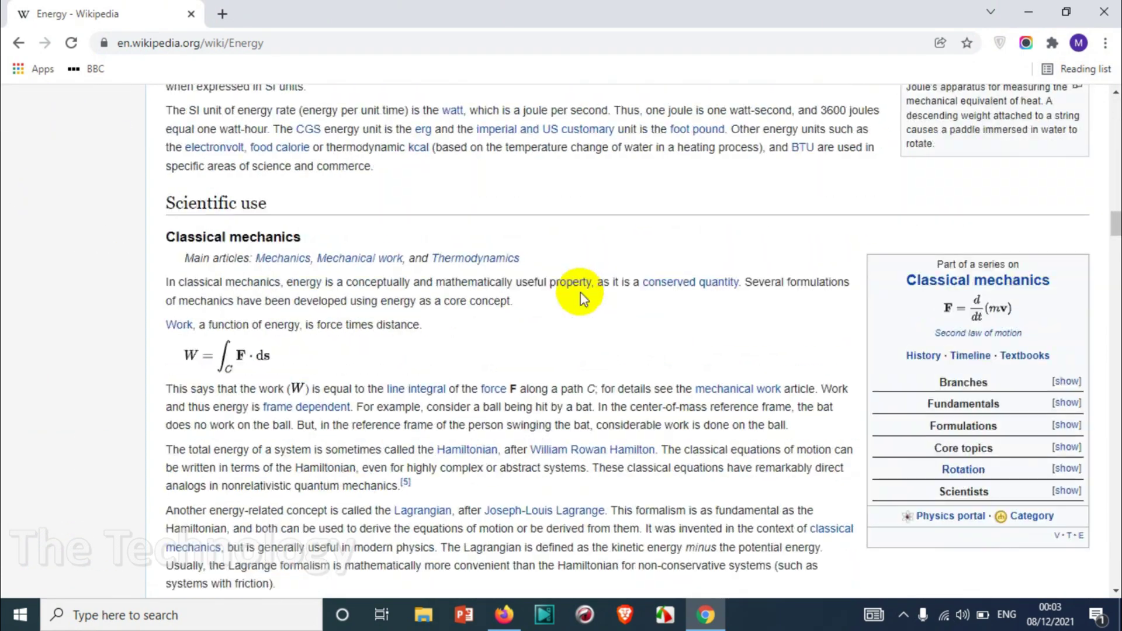
Swap the Energy tab for a new tab and view Energy - Wikipedia under pages you've read
{"action": "left_click", "coordinate": [222, 14]}
{"action": "left_click", "coordinate": [190, 13]}
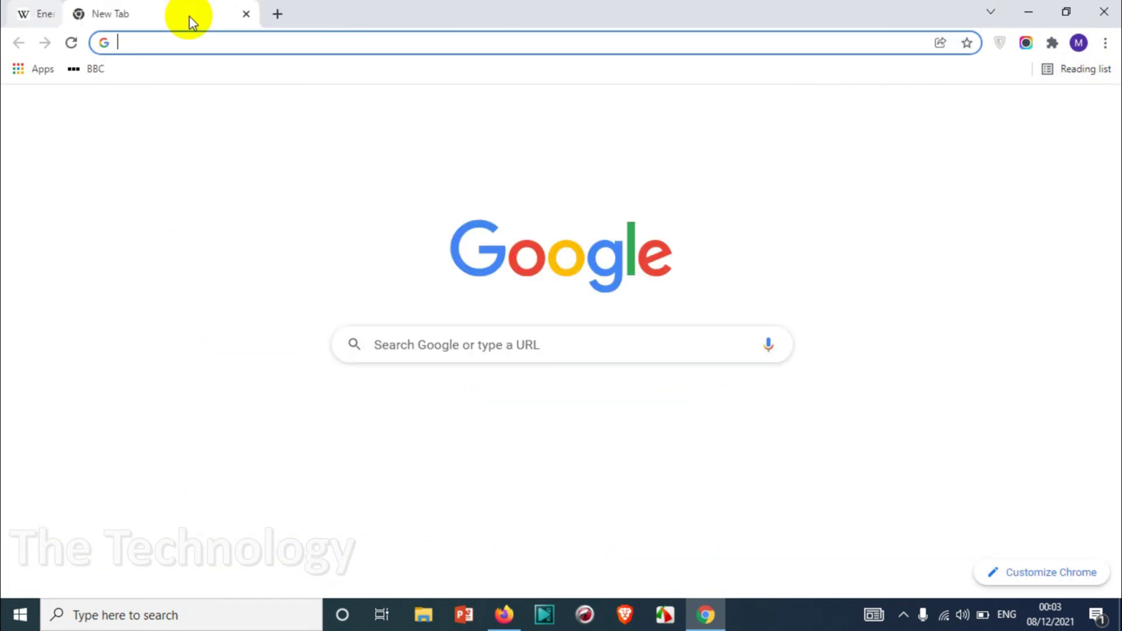
{"action": "left_click", "coordinate": [1060, 73]}
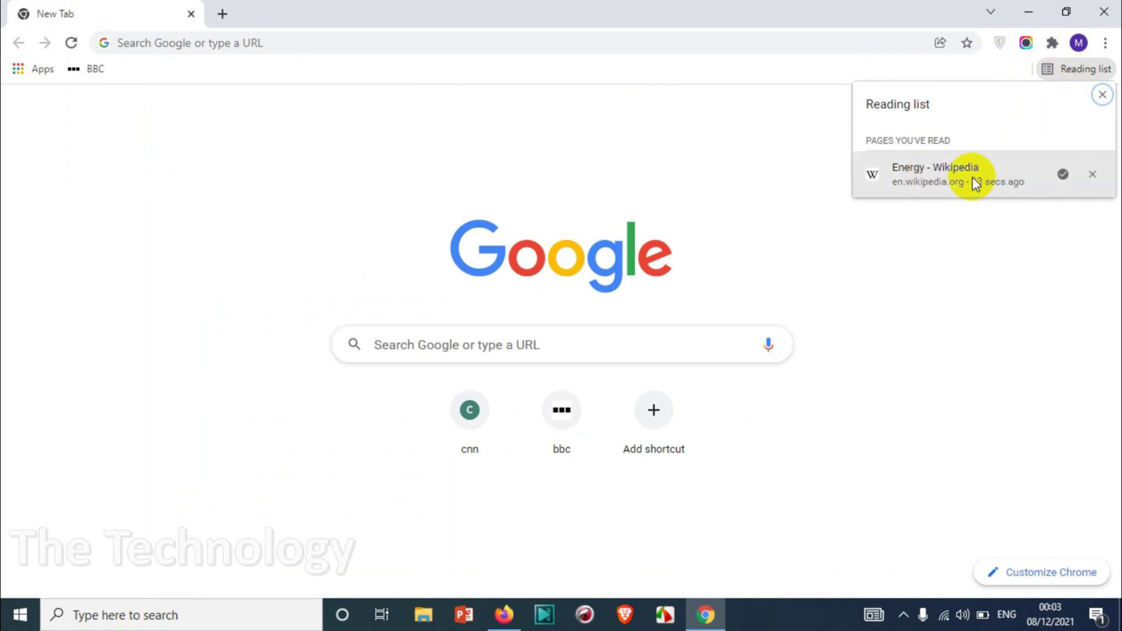
{"action": "left_click", "coordinate": [909, 175]}
{"action": "left_click", "coordinate": [1102, 76]}
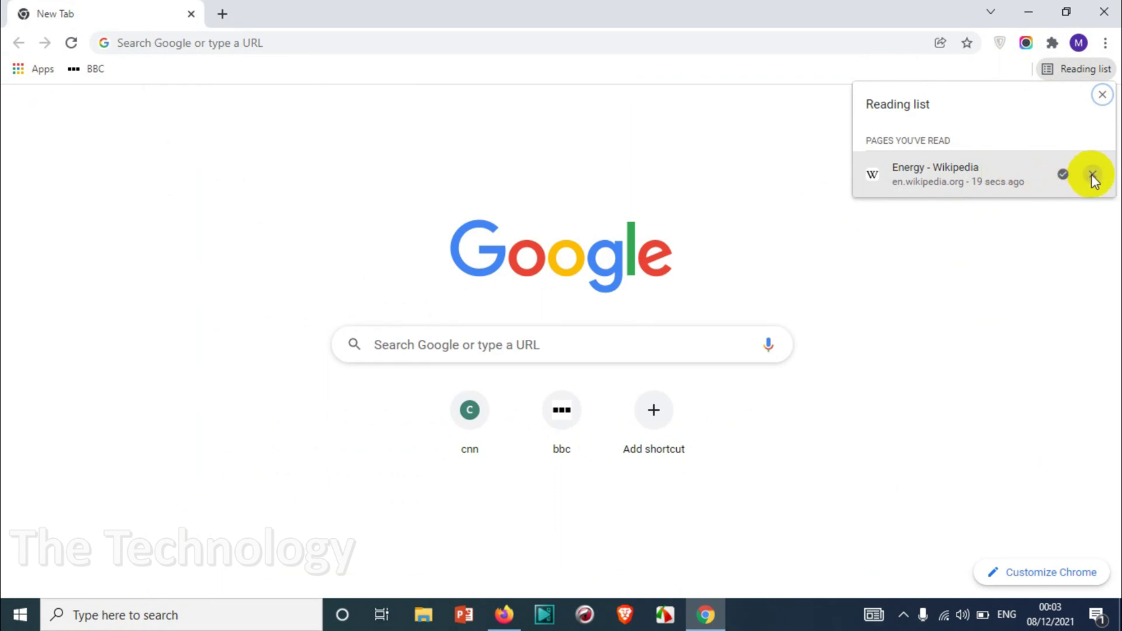
Delete Energy - Wikipedia from the reading list and search Google for 'enegr'
{"action": "left_click", "coordinate": [1092, 175]}
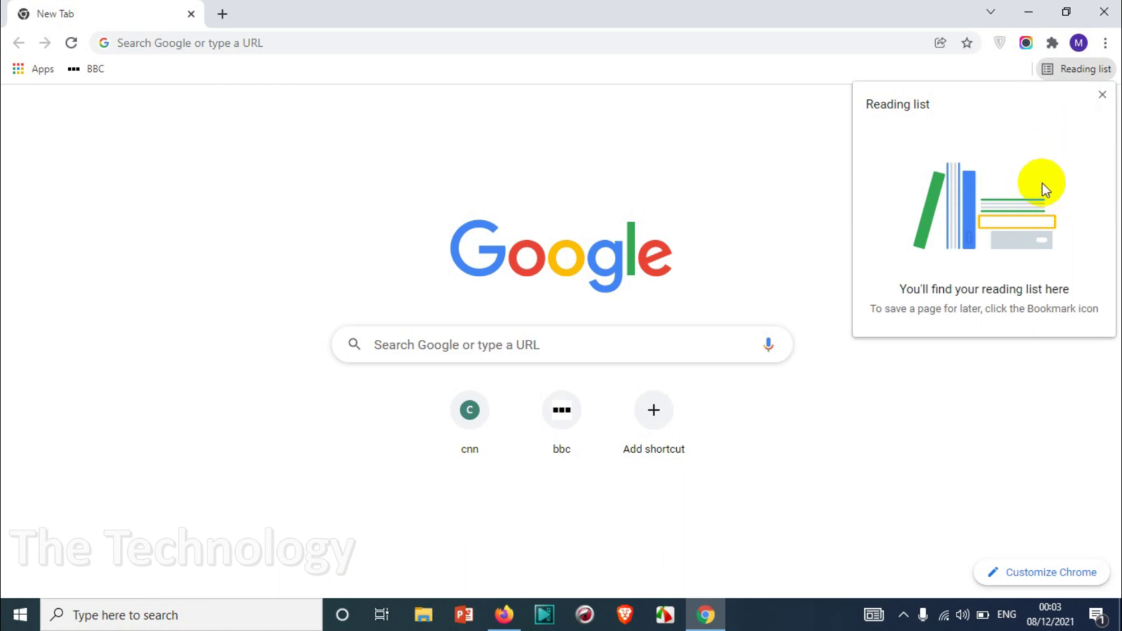
{"action": "left_click", "coordinate": [388, 42]}
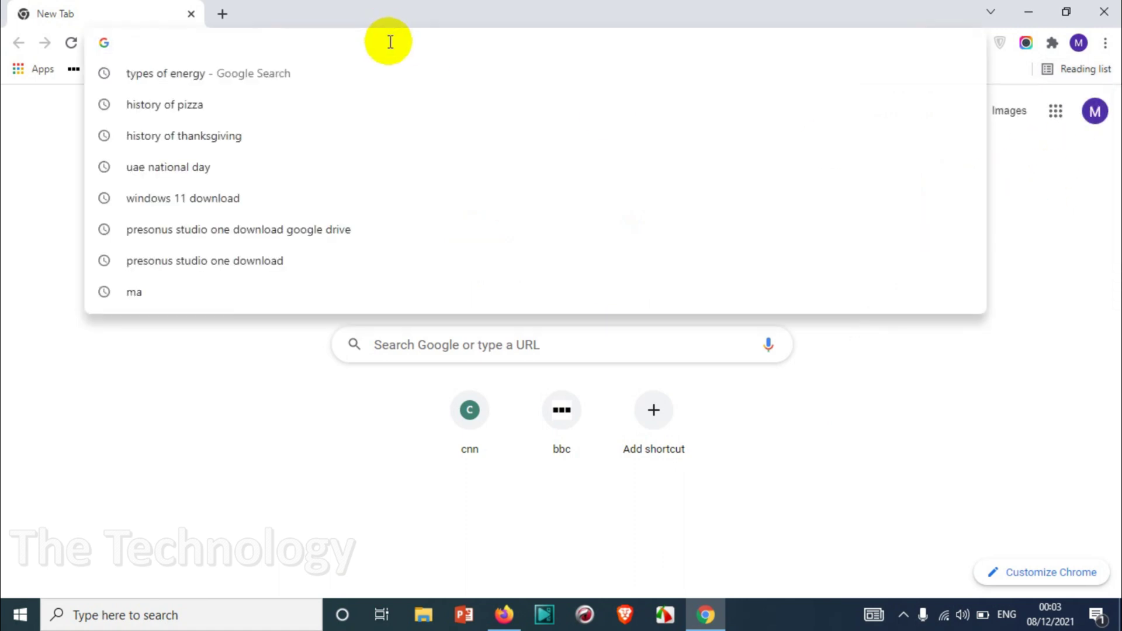
{"action": "type", "text": "enegr"}
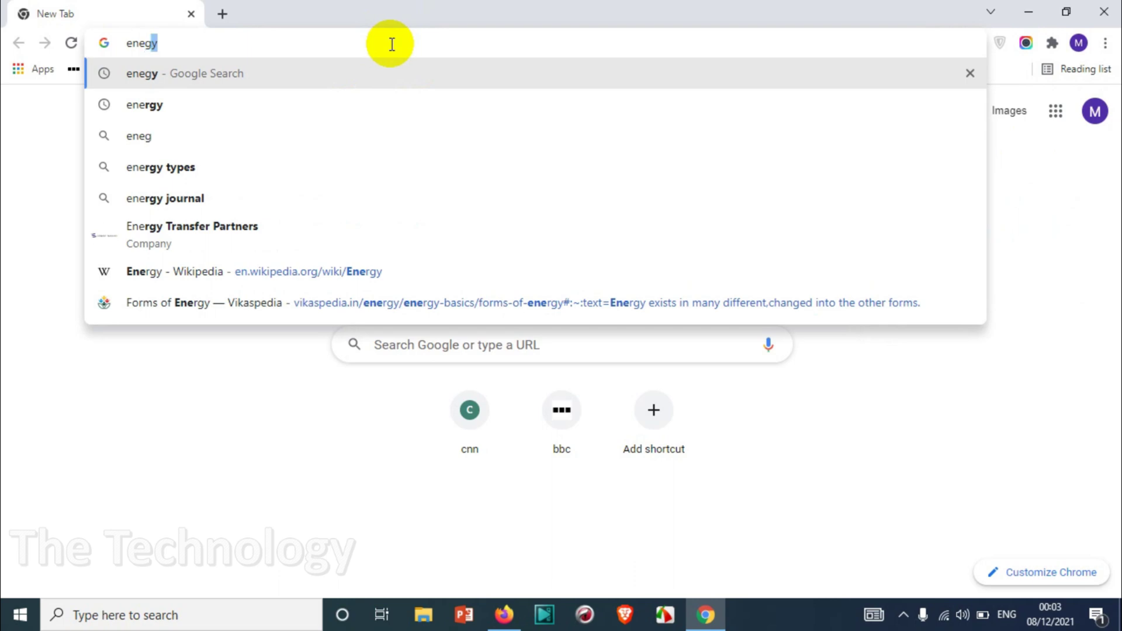
{"action": "left_click", "coordinate": [260, 106]}
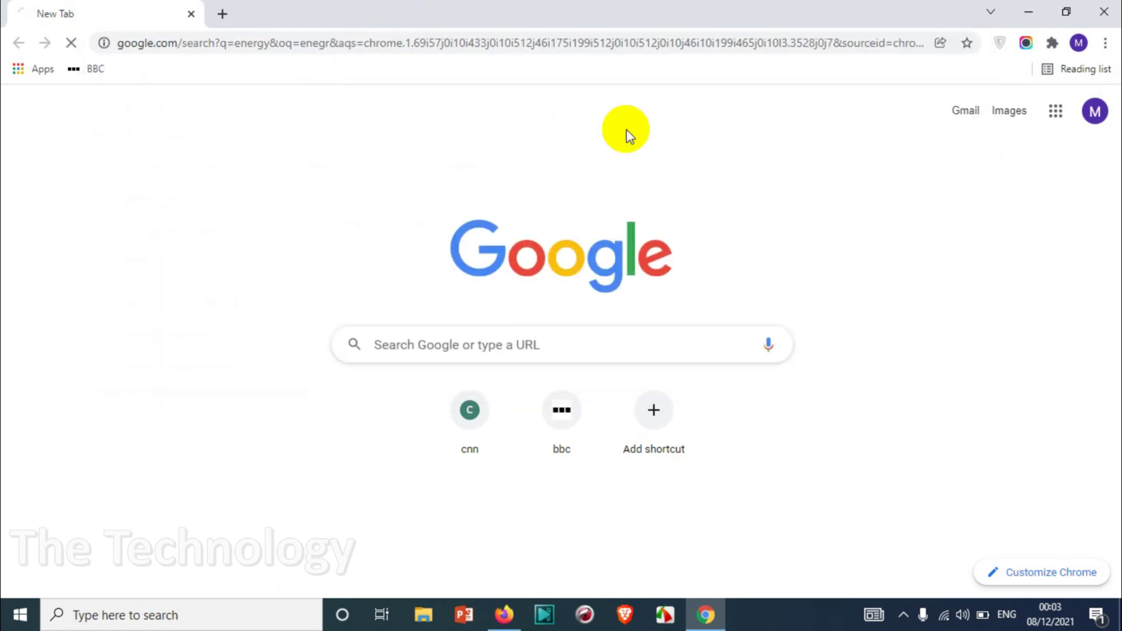
{"action": "scroll", "coordinate": [377, 333], "scroll_direction": "down", "scroll_amount": 2}
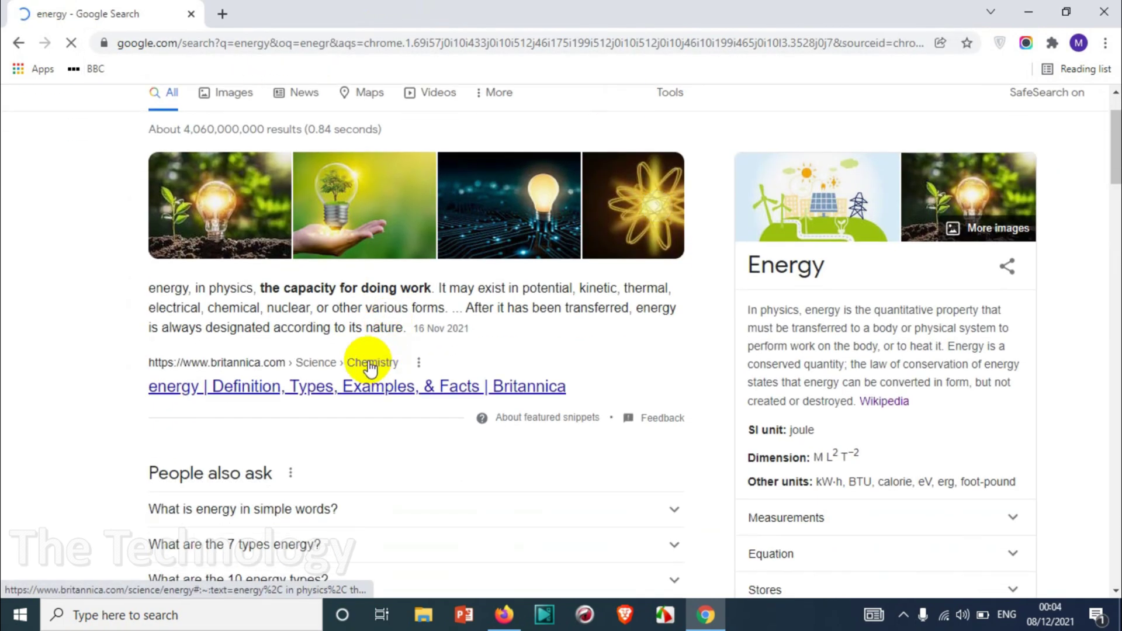
{"action": "scroll", "coordinate": [354, 419], "scroll_direction": "down", "scroll_amount": 2}
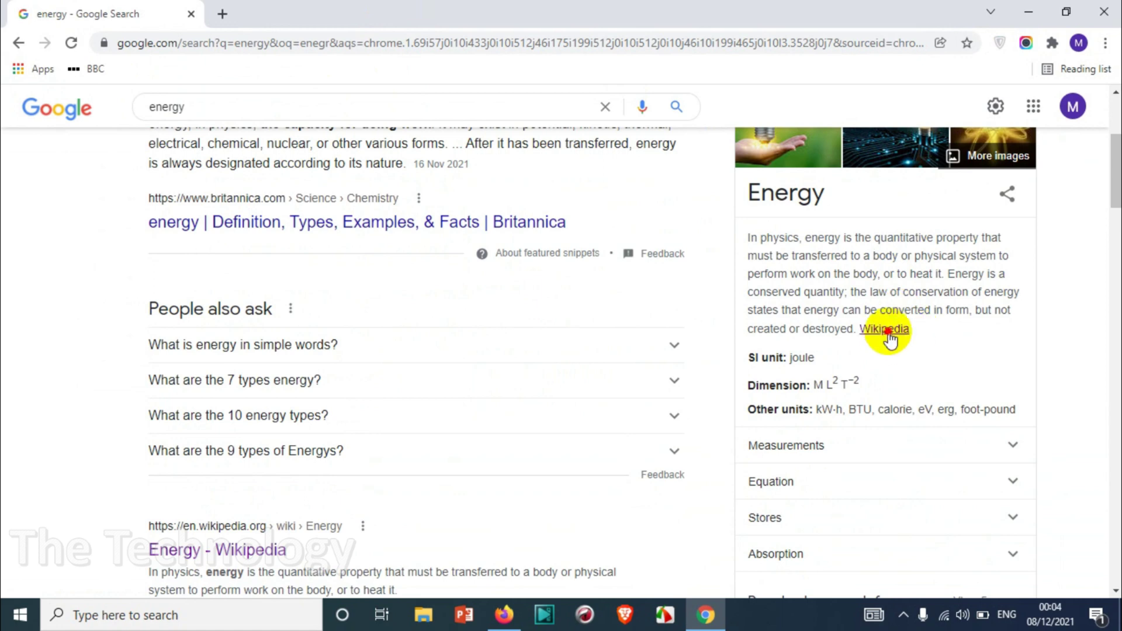
Open the Wikipedia Energy article and add it back to the reading list
{"action": "left_click", "coordinate": [883, 328]}
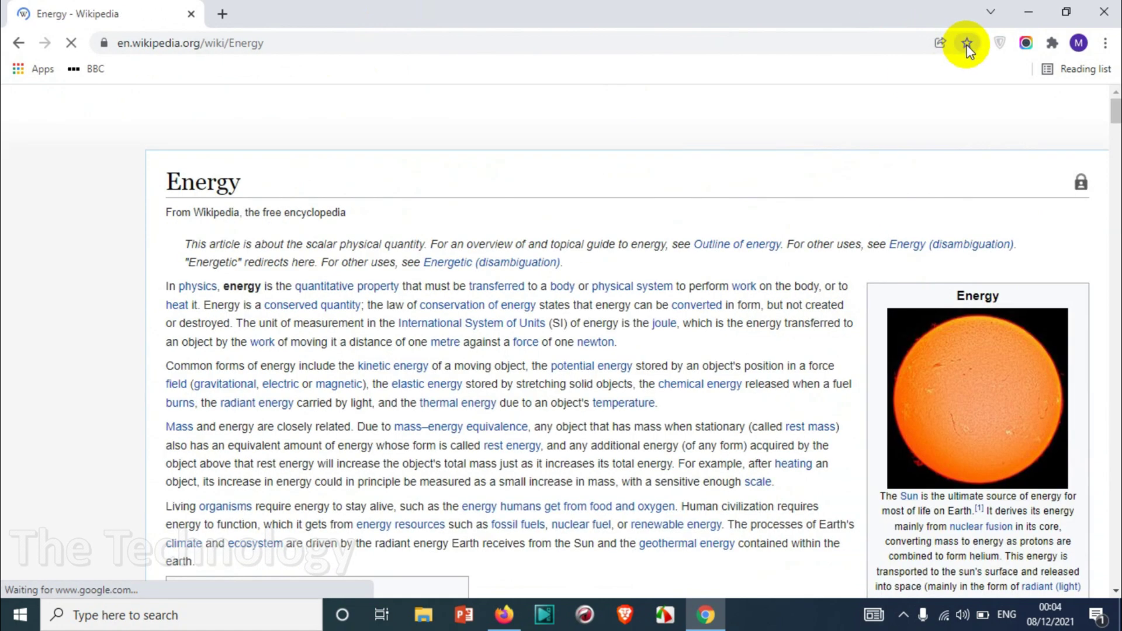
{"action": "left_click", "coordinate": [967, 42]}
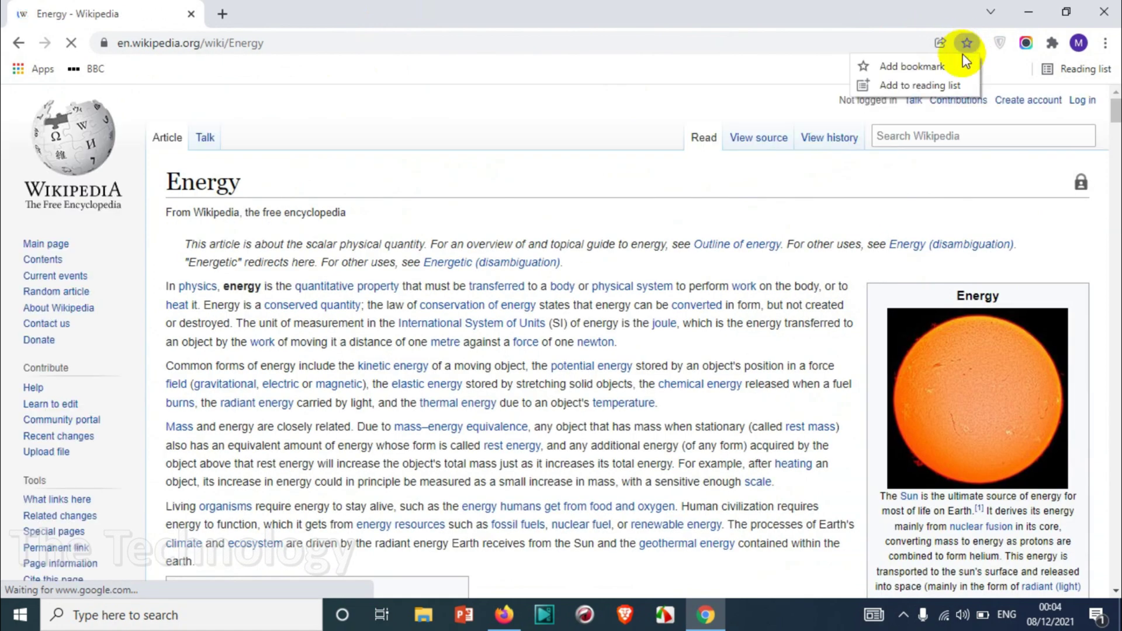
{"action": "left_click", "coordinate": [920, 84]}
{"action": "left_click", "coordinate": [1047, 68]}
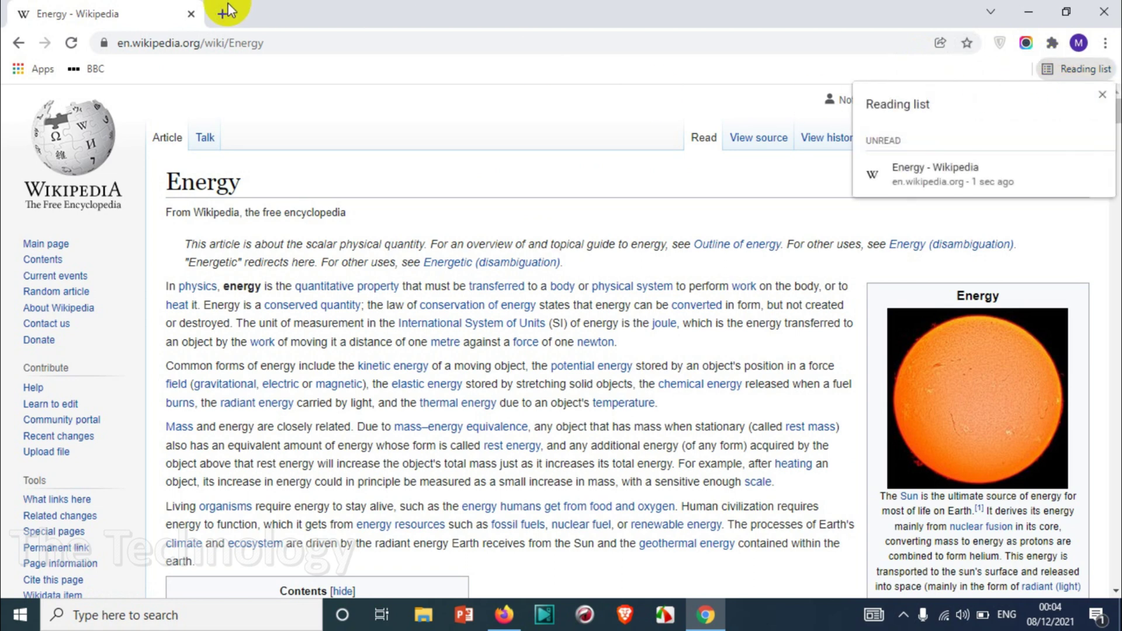
Close the Energy tab, then reopen the saved article from the reading list and scroll it
{"action": "left_click", "coordinate": [221, 15]}
{"action": "left_click", "coordinate": [191, 14]}
{"action": "left_click", "coordinate": [1064, 72]}
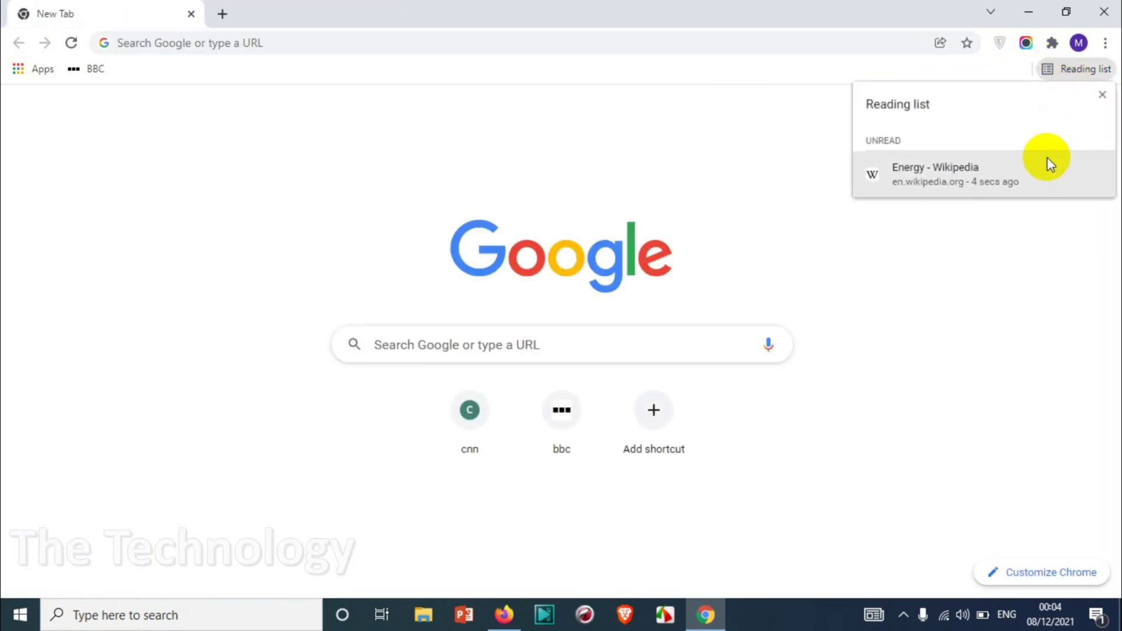
{"action": "left_click", "coordinate": [1031, 173]}
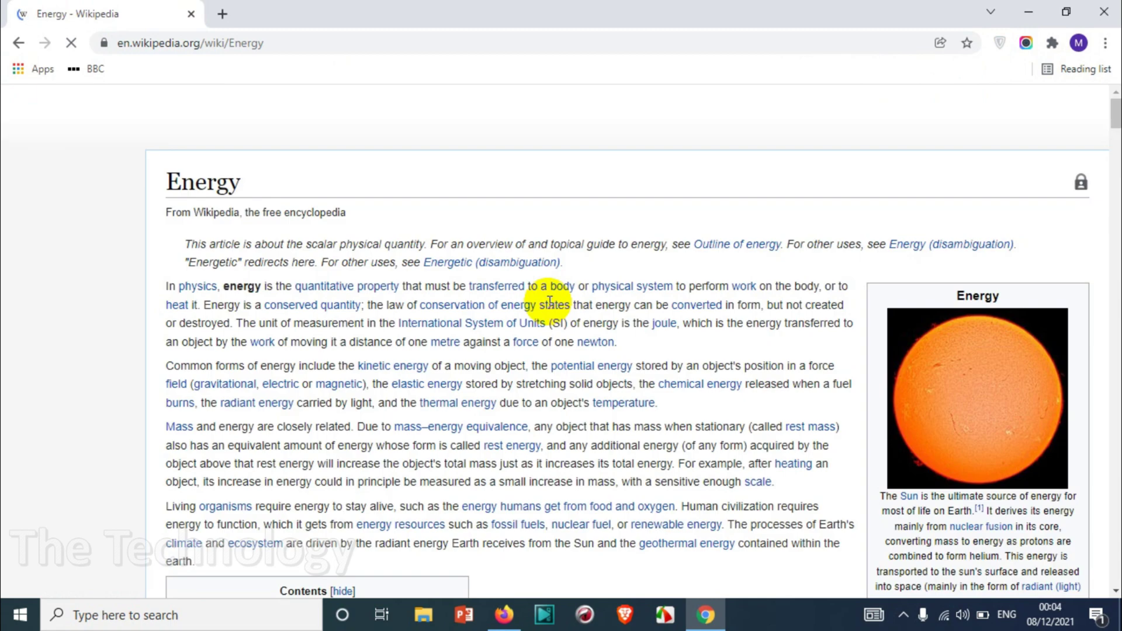
{"action": "scroll", "coordinate": [560, 349], "scroll_direction": "down", "scroll_amount": 2}
{"action": "scroll", "coordinate": [560, 349], "scroll_direction": "down", "scroll_amount": 15}
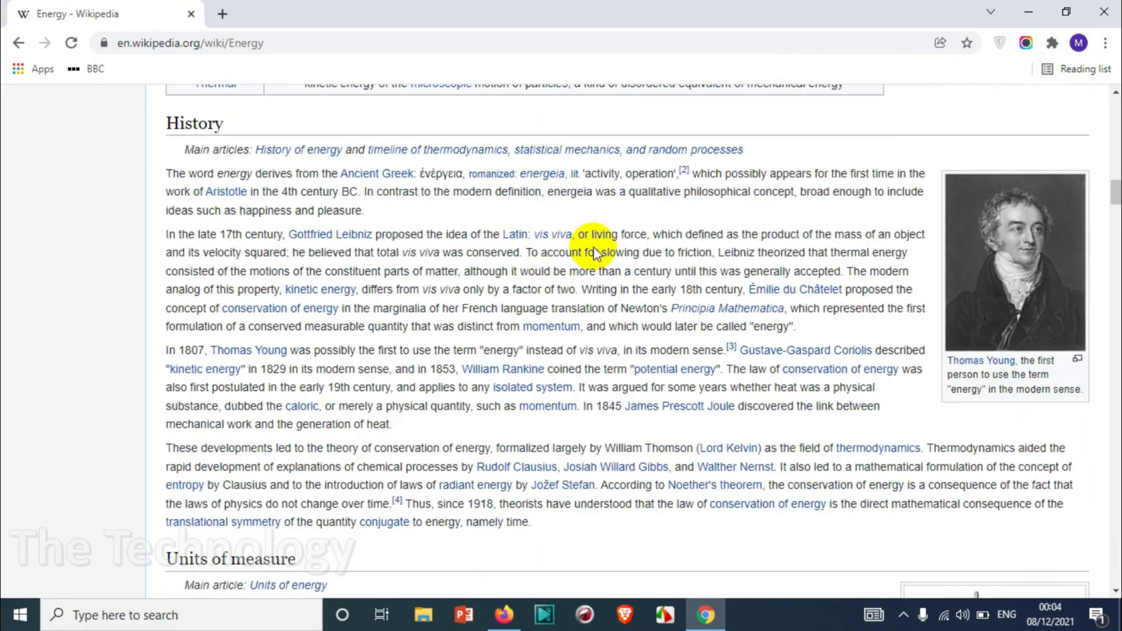
{"action": "scroll", "coordinate": [542, 203], "scroll_direction": "up", "scroll_amount": 4}
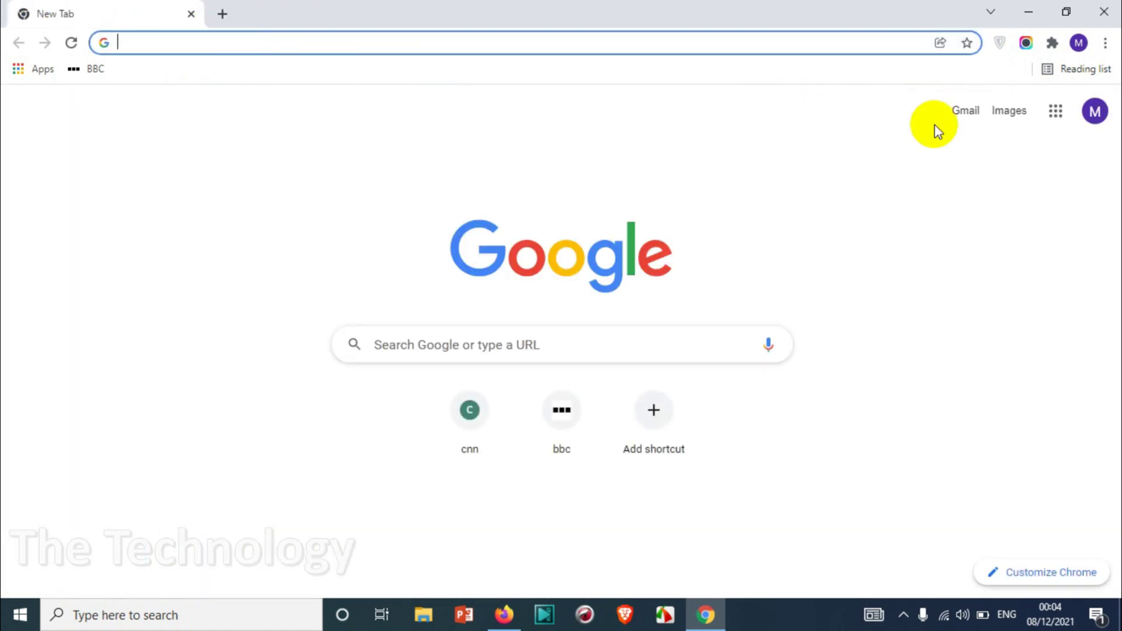
{"action": "left_click", "coordinate": [1072, 72]}
{"action": "mouse_move", "coordinate": [1065, 172]}
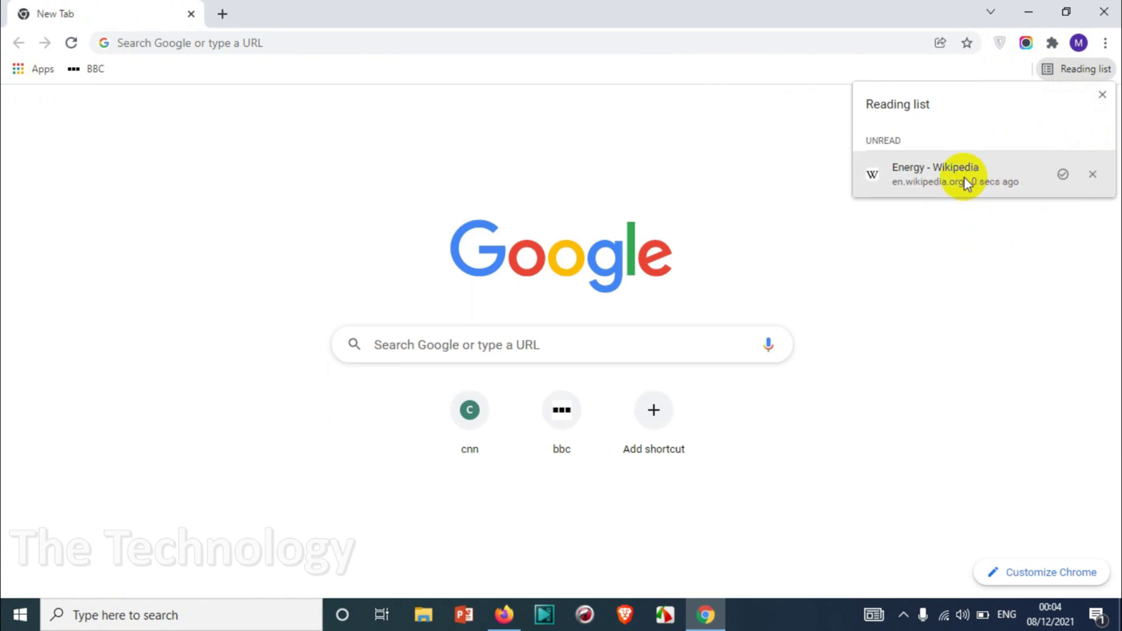
{"action": "left_click_drag", "start_coordinate": [938, 146], "coordinate": [793, 125]}
{"action": "left_click", "coordinate": [944, 243]}
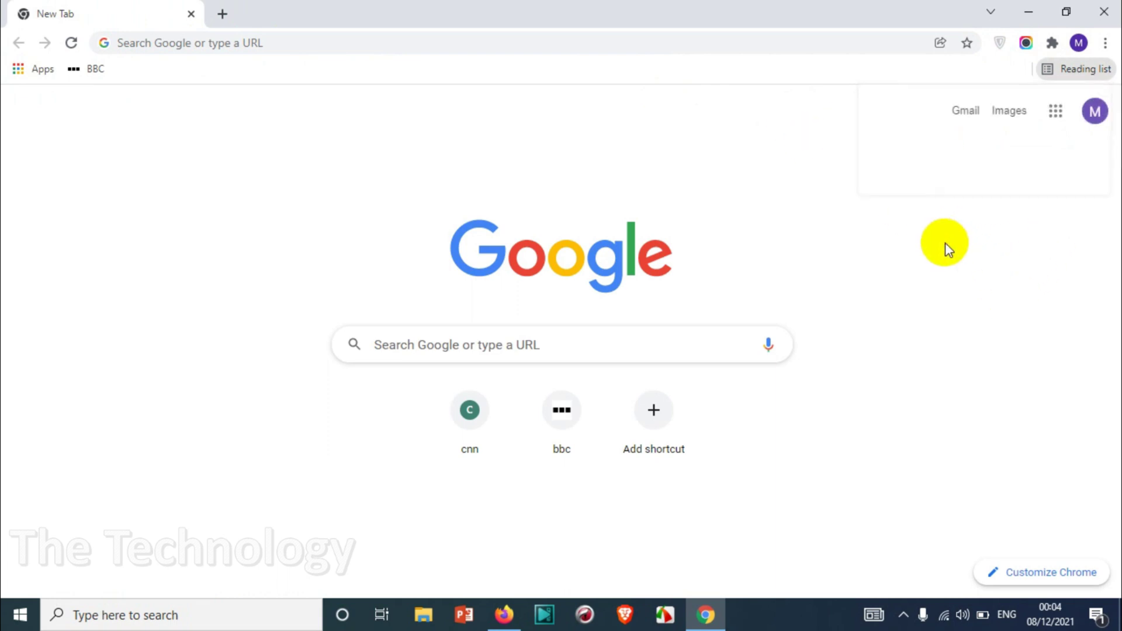
{"action": "left_click", "coordinate": [1067, 75]}
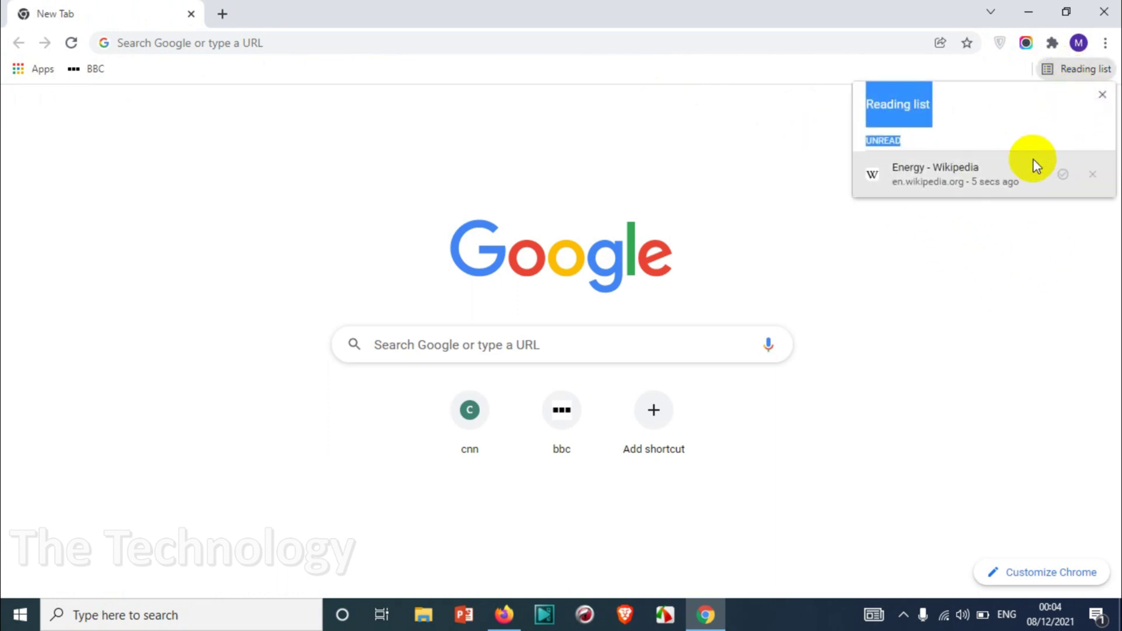
{"action": "left_click", "coordinate": [984, 260]}
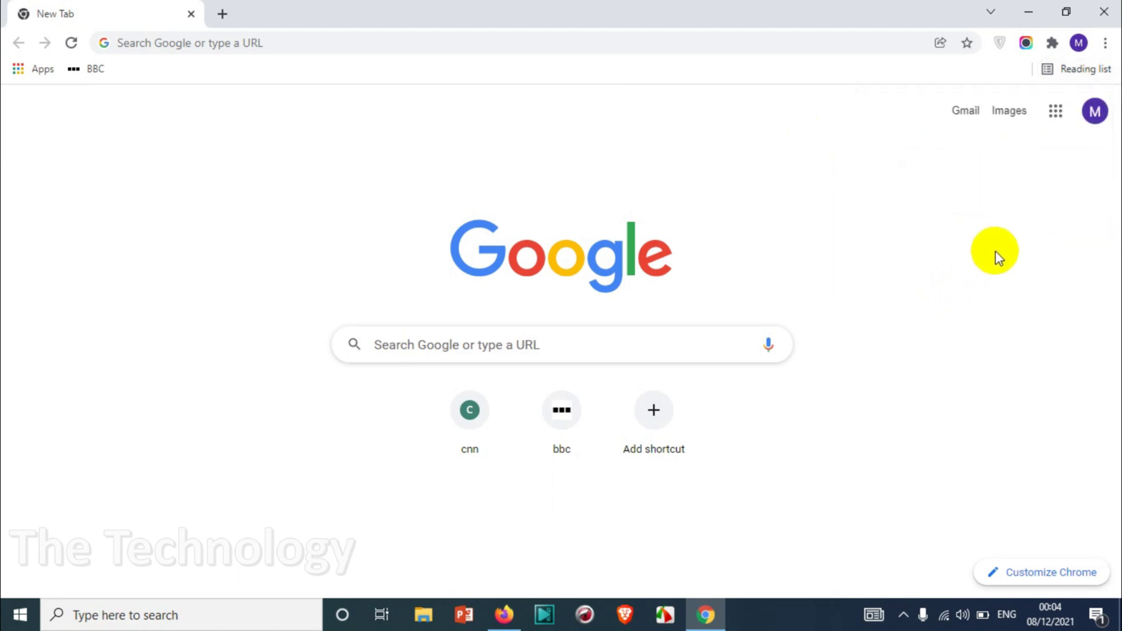